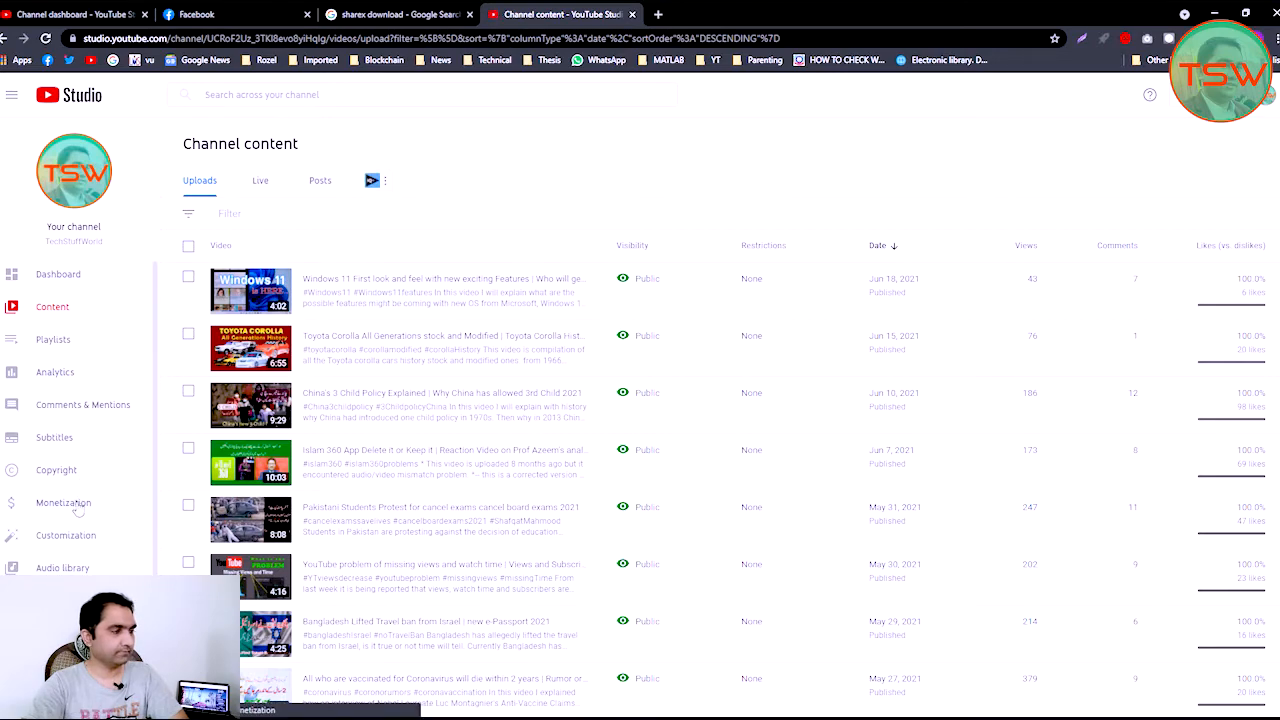
Step: Open the Monetization page and start Step 1 to review the YouTube Partner Program terms
left_click(78, 508)
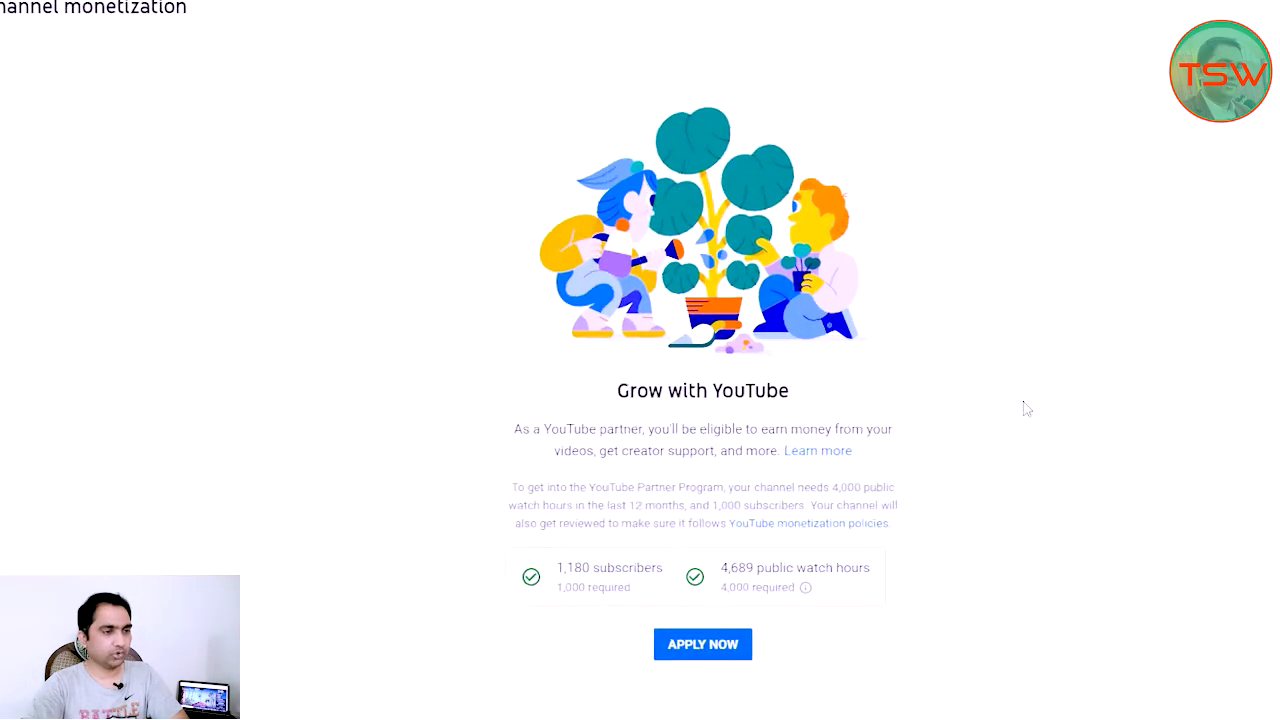
mouse_move(806, 591)
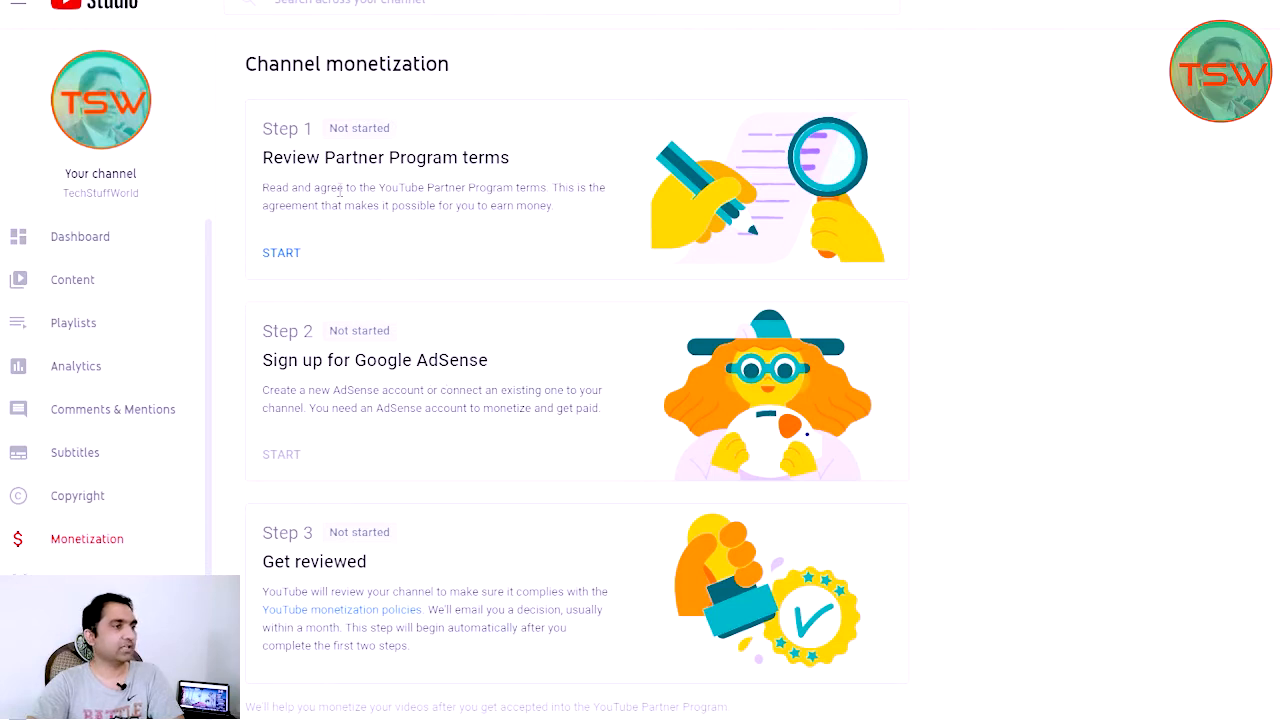
mouse_move(268, 187)
left_mouse_down()
mouse_move(571, 220)
mouse_move(271, 199)
left_mouse_up()
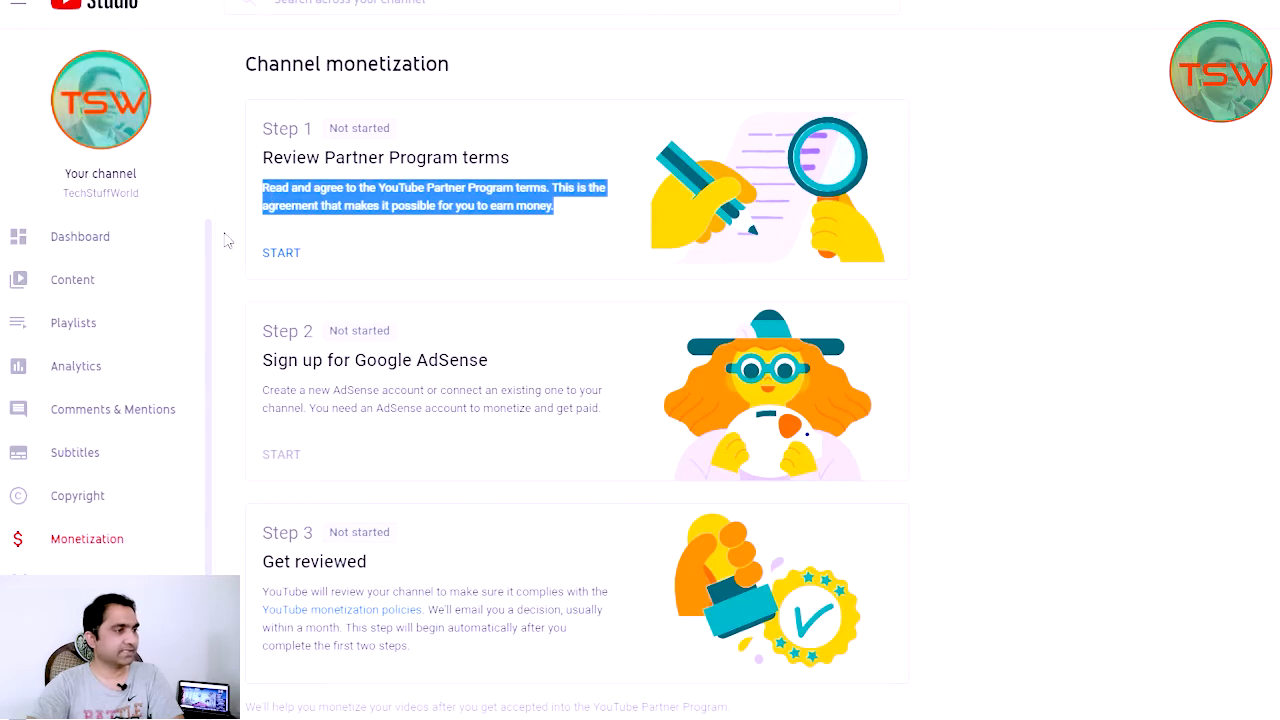
left_click(281, 253)
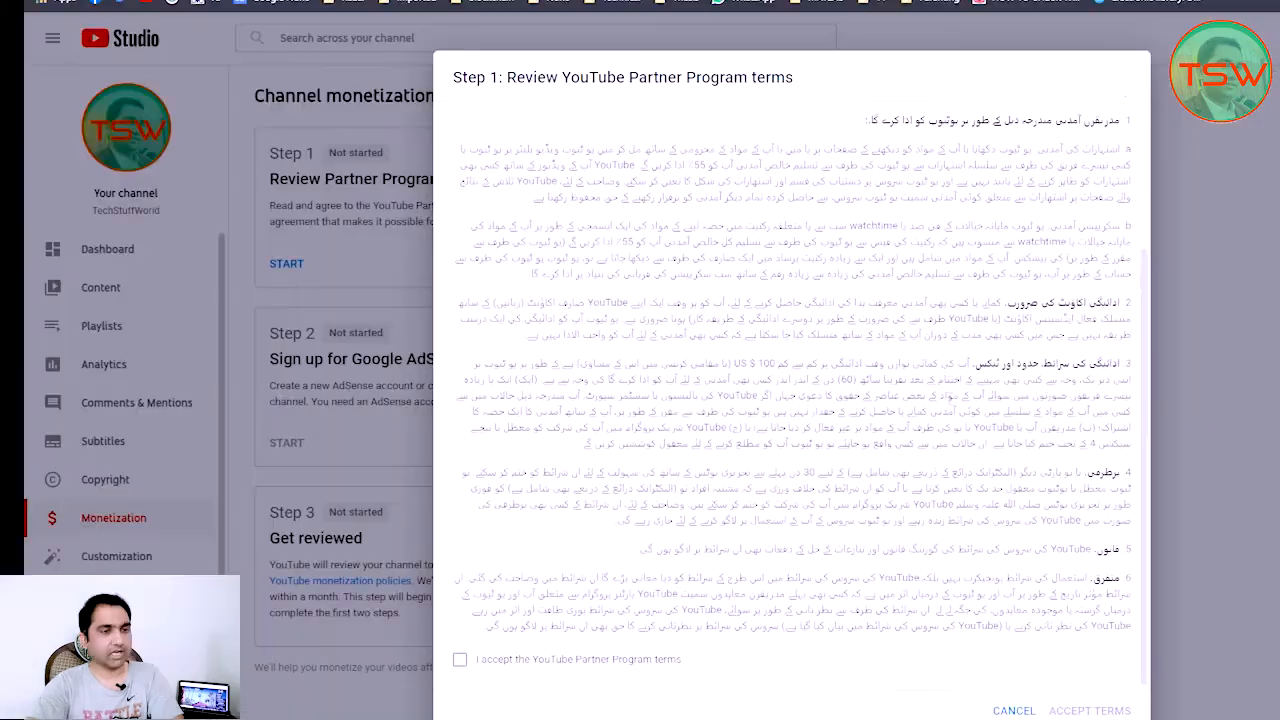
scroll(1013, 282, "up", 3)
scroll(1013, 282, "down", 3)
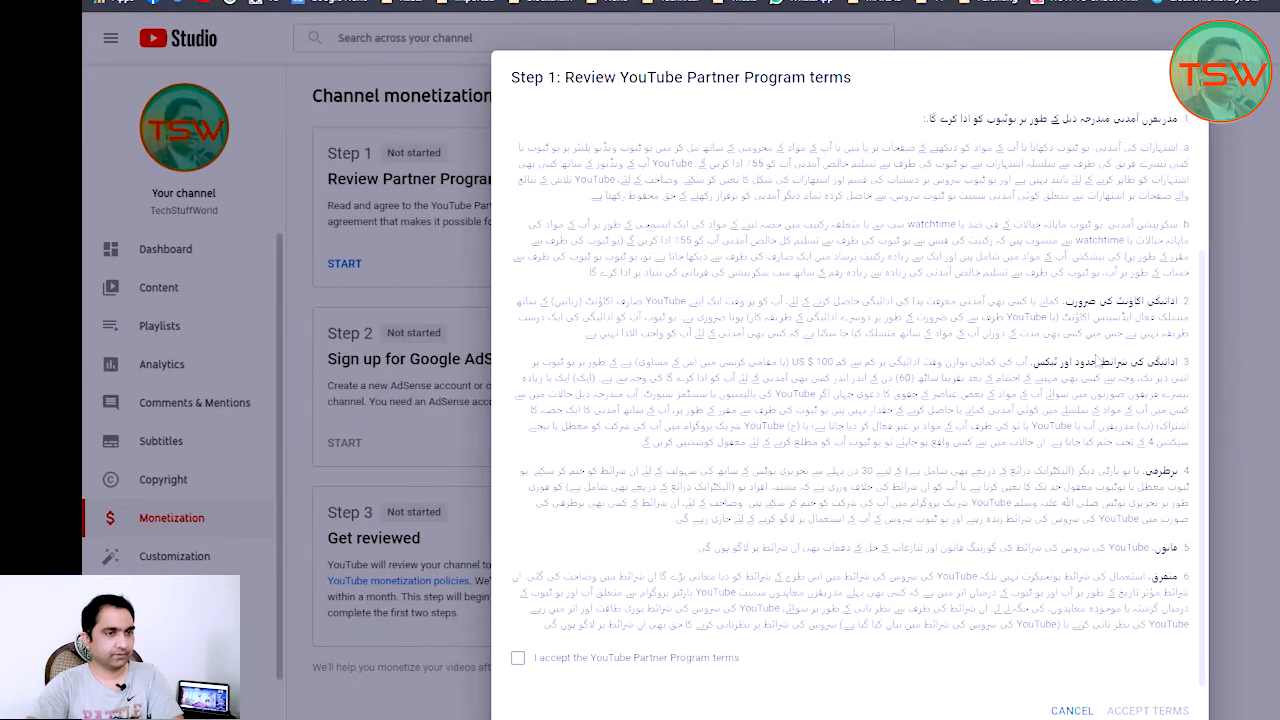
Step: Read through the Partner Program terms, tick 'I accept', and confirm with ACCEPT TERMS
scroll(1143, 299, "up", 5)
scroll(1000, 304, "down", 10)
scroll(998, 305, "up", 10)
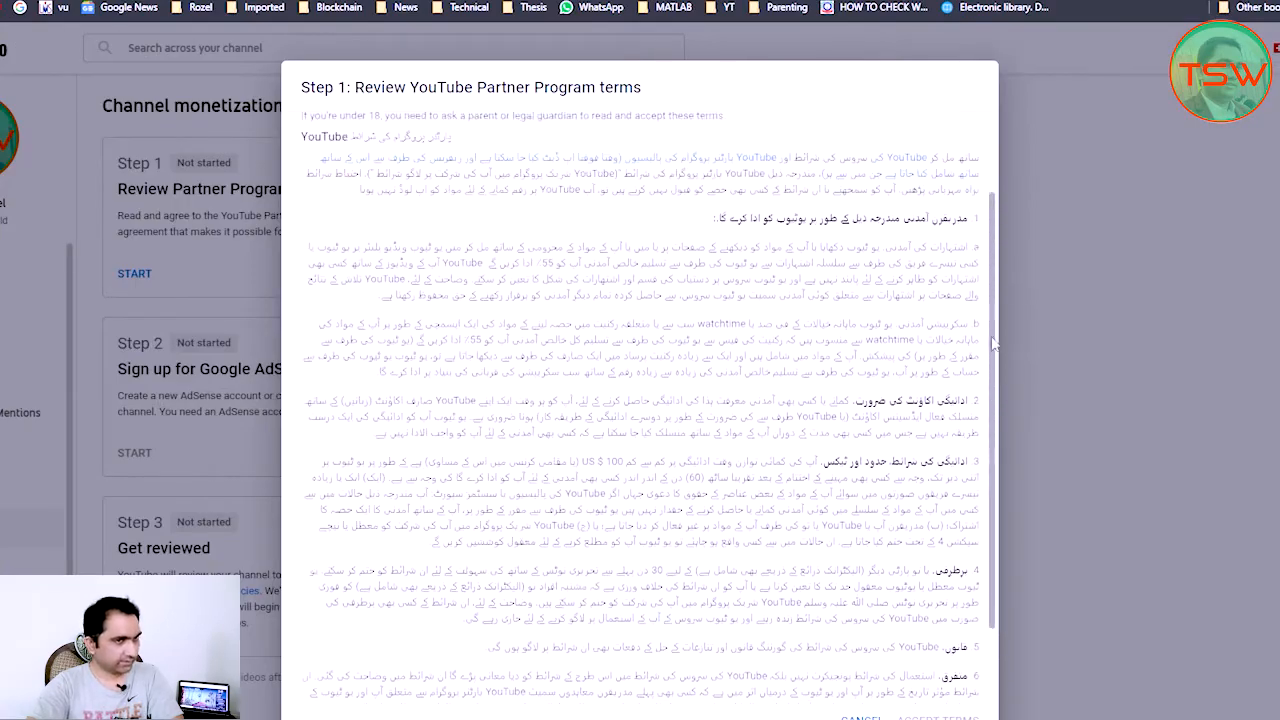
scroll(996, 310, "down", 3)
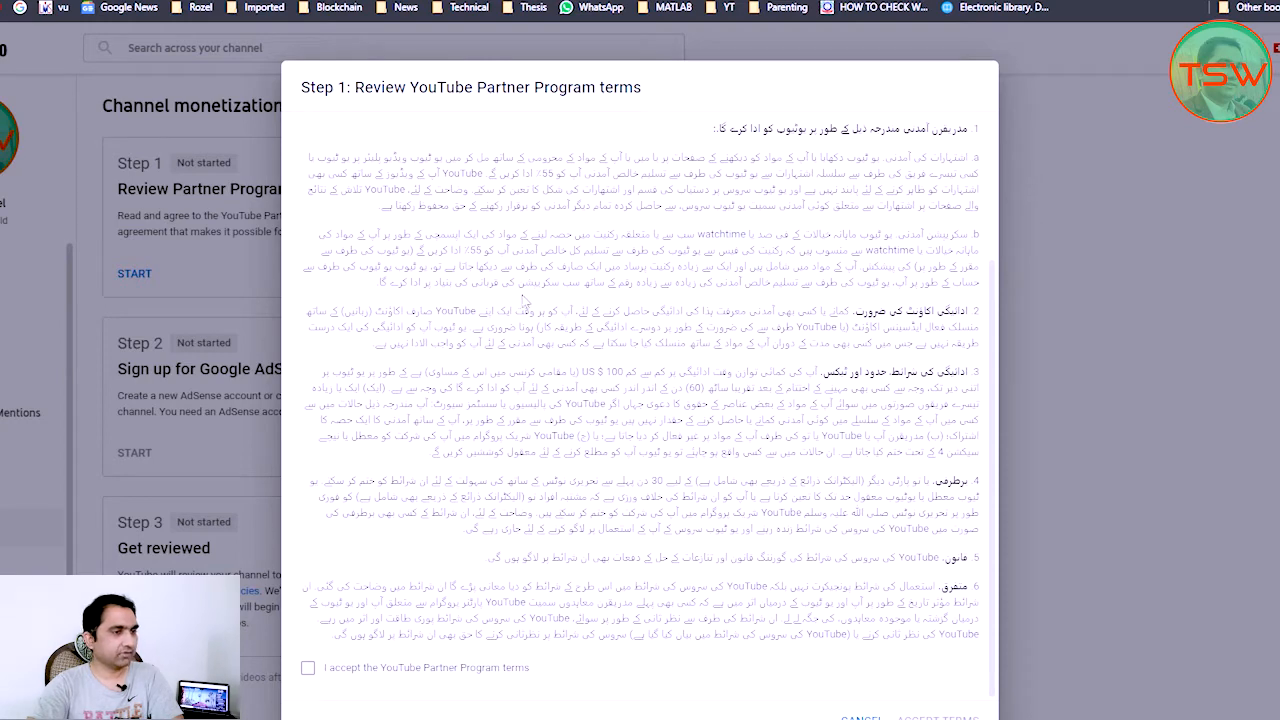
left_click(308, 668)
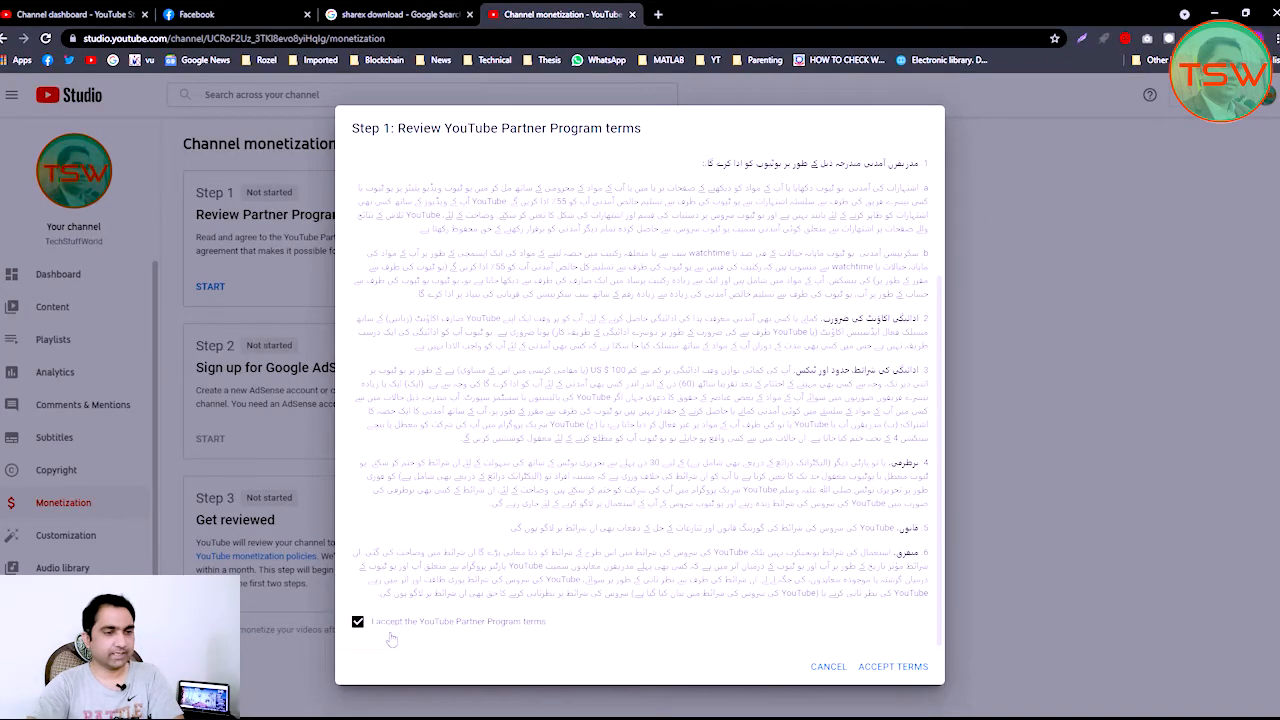
left_click(875, 667)
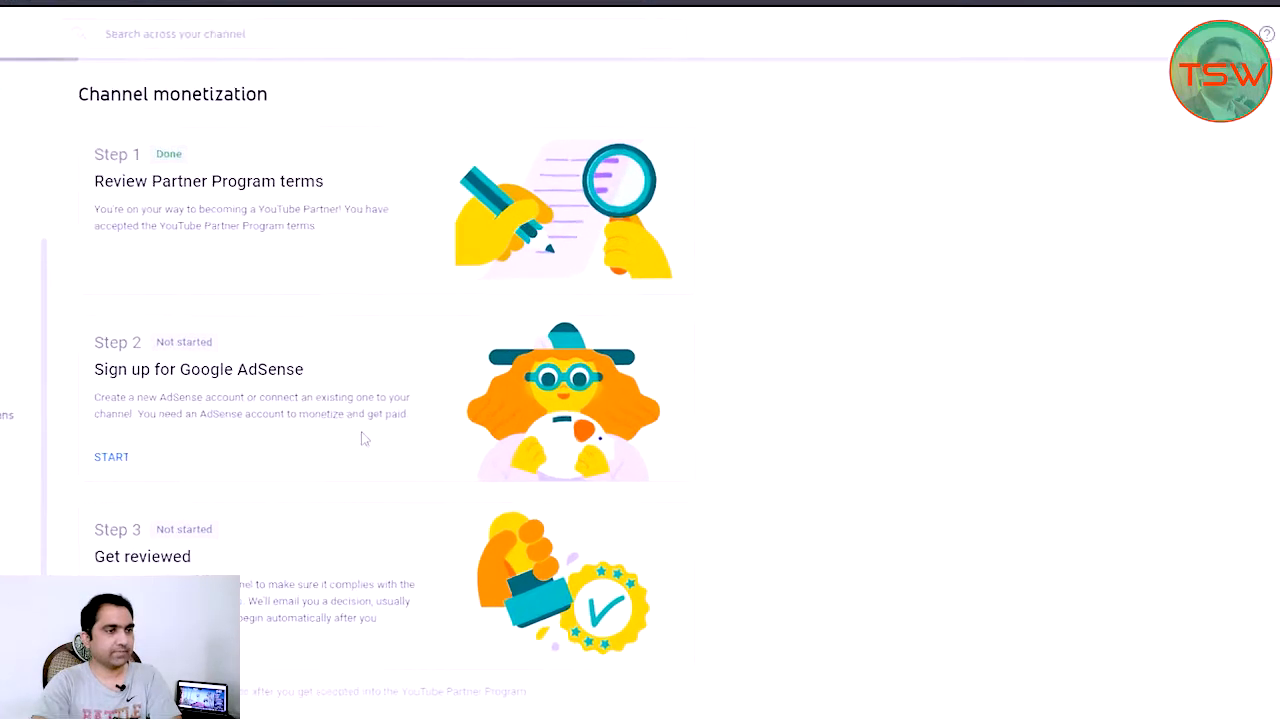
Step: Begin the AdSense step, answer 'No, I don't have an existing account', and continue
left_click(111, 456)
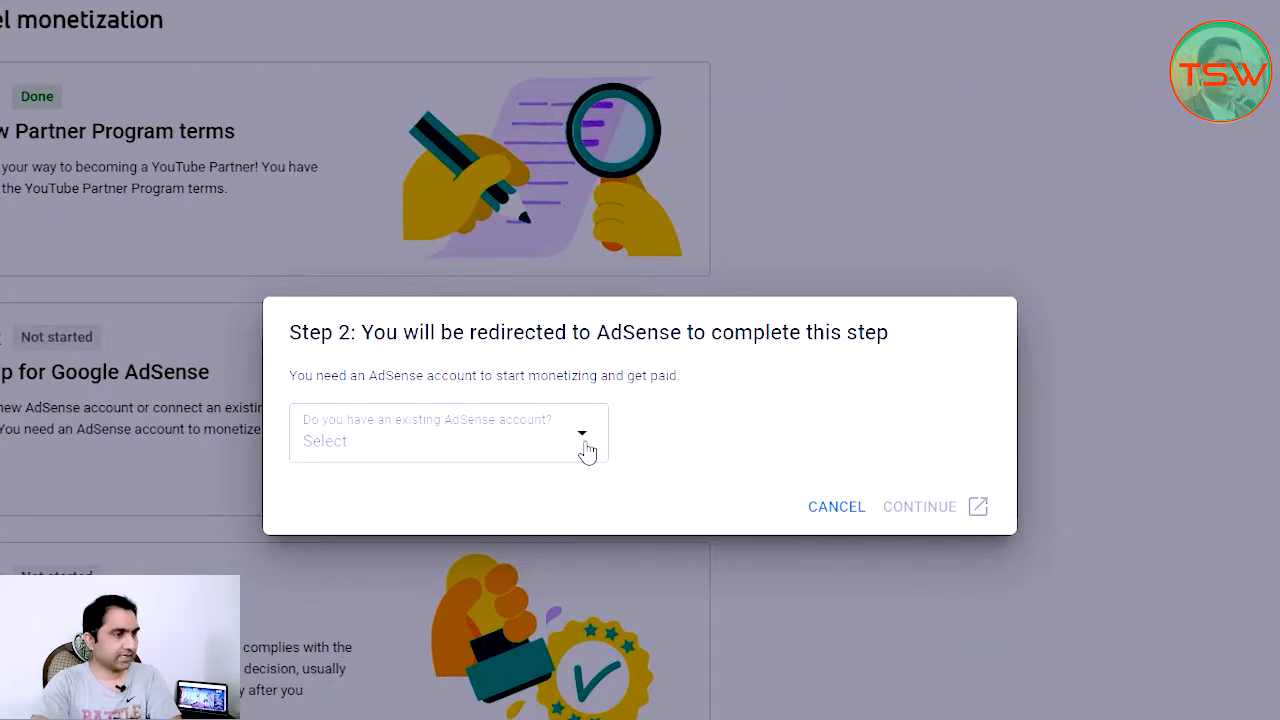
left_click(586, 452)
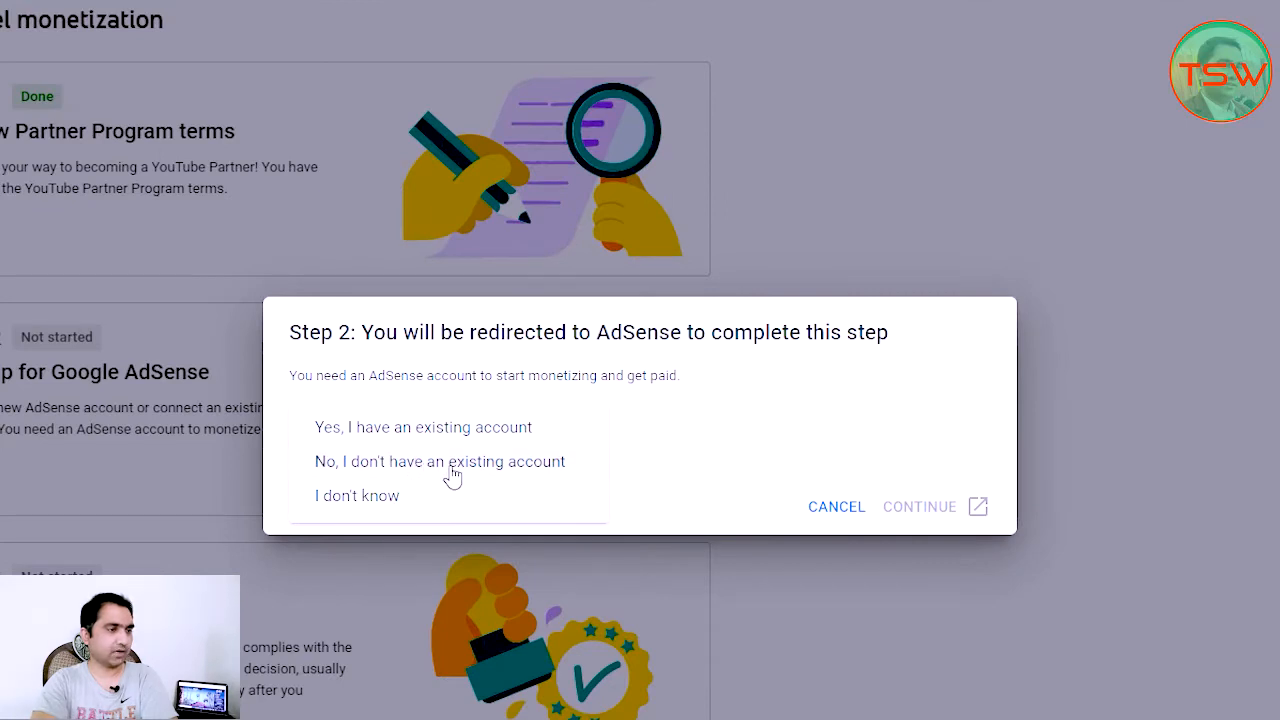
left_click(447, 468)
left_click_drag(426, 506, 655, 528)
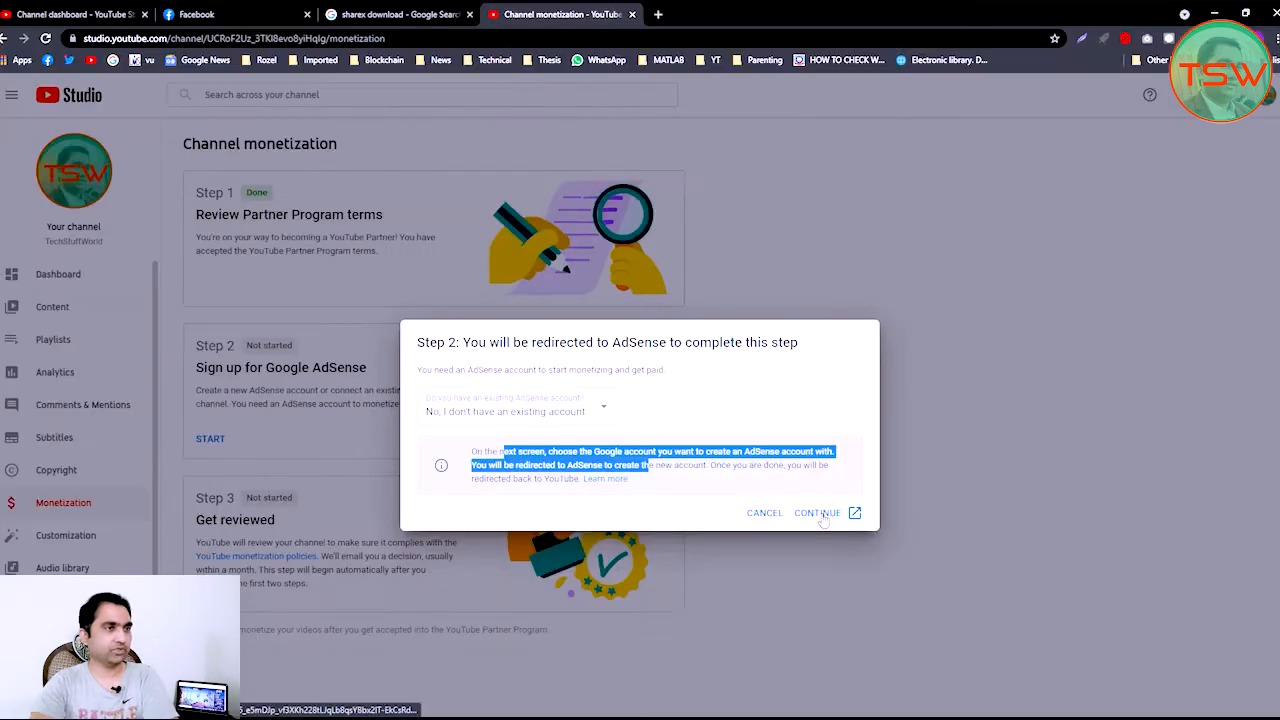
left_click(910, 601)
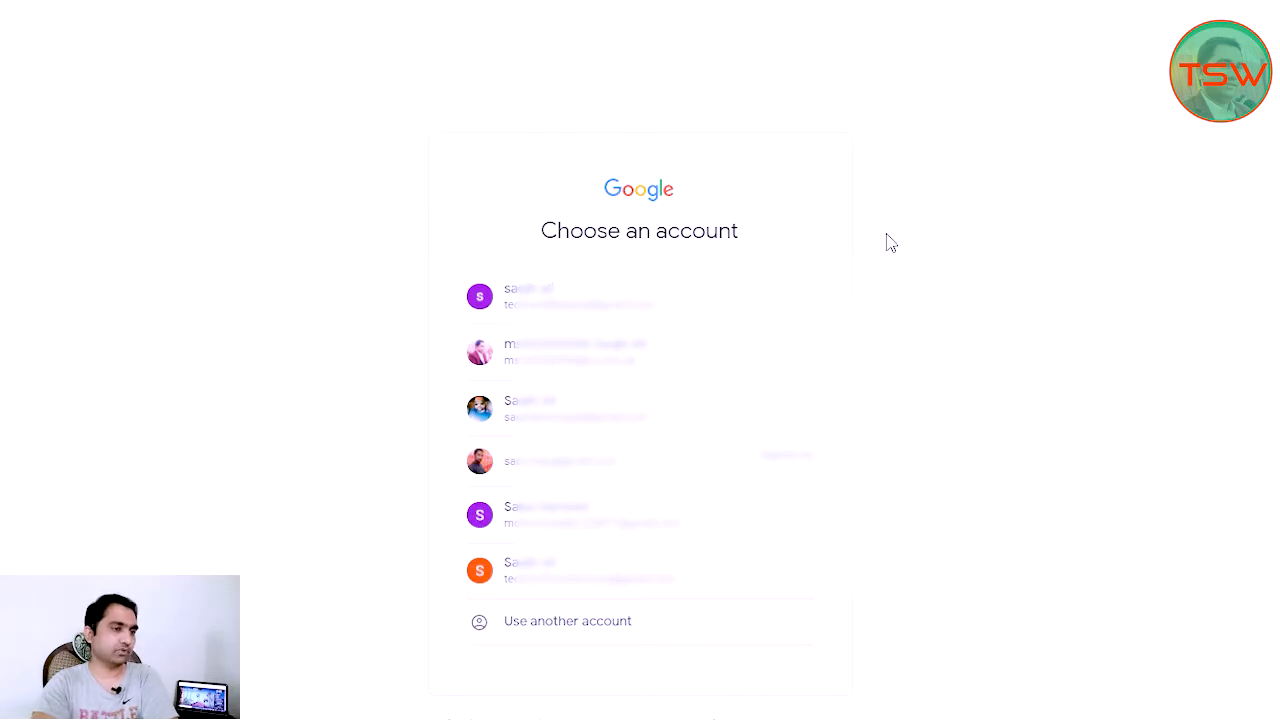
Step: Pick the Google account that will own the new AdSense account
left_click(795, 577)
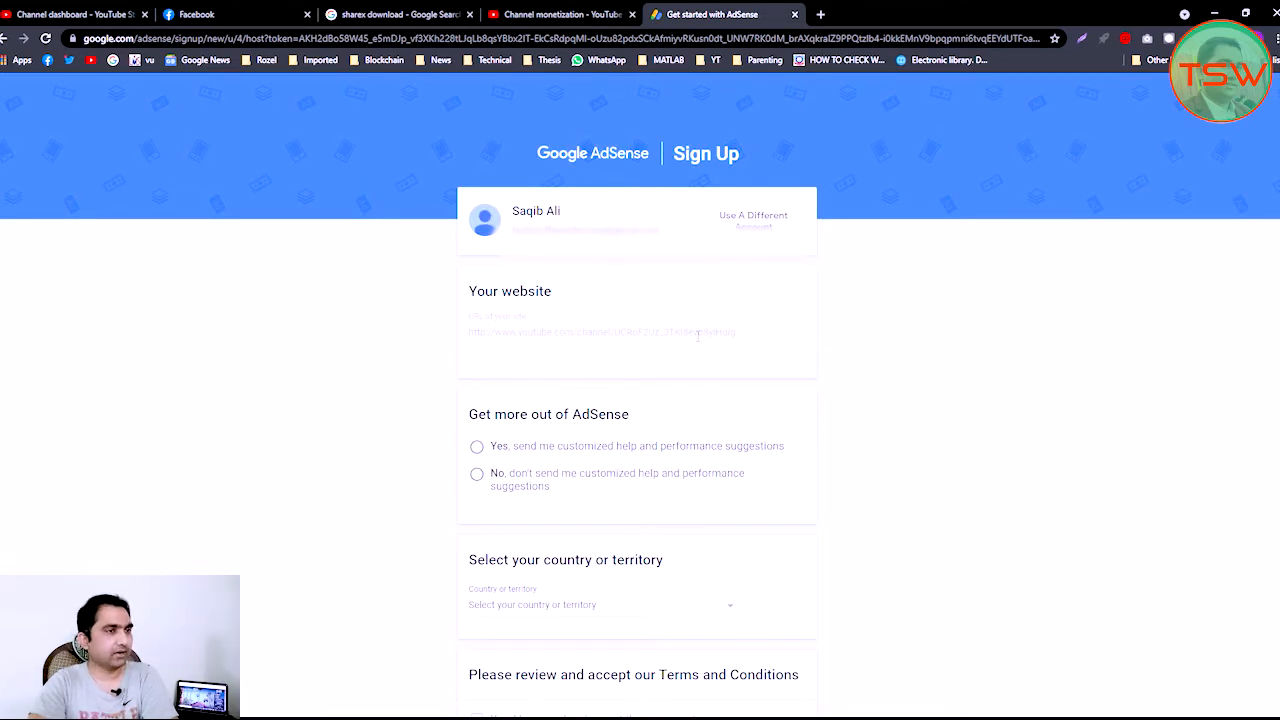
Step: Opt in to customized help and performance suggestions and open the country list
scroll(698, 336, "down", 3)
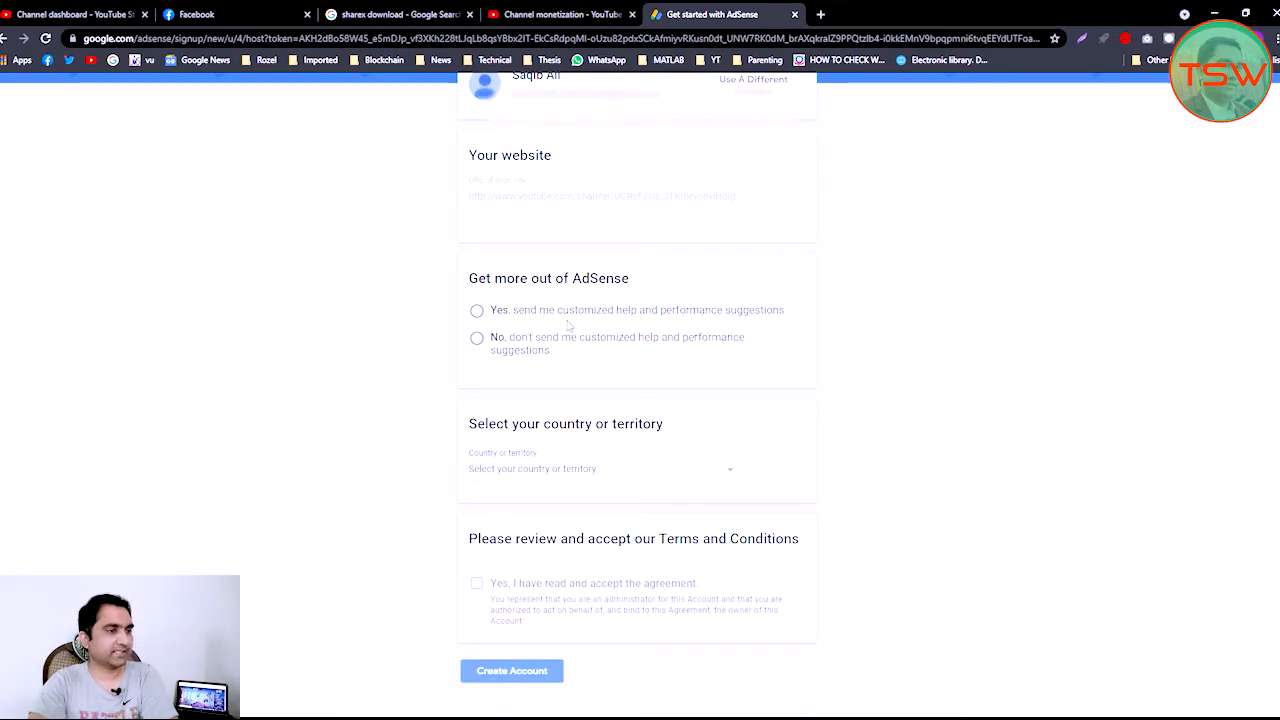
left_click(477, 311)
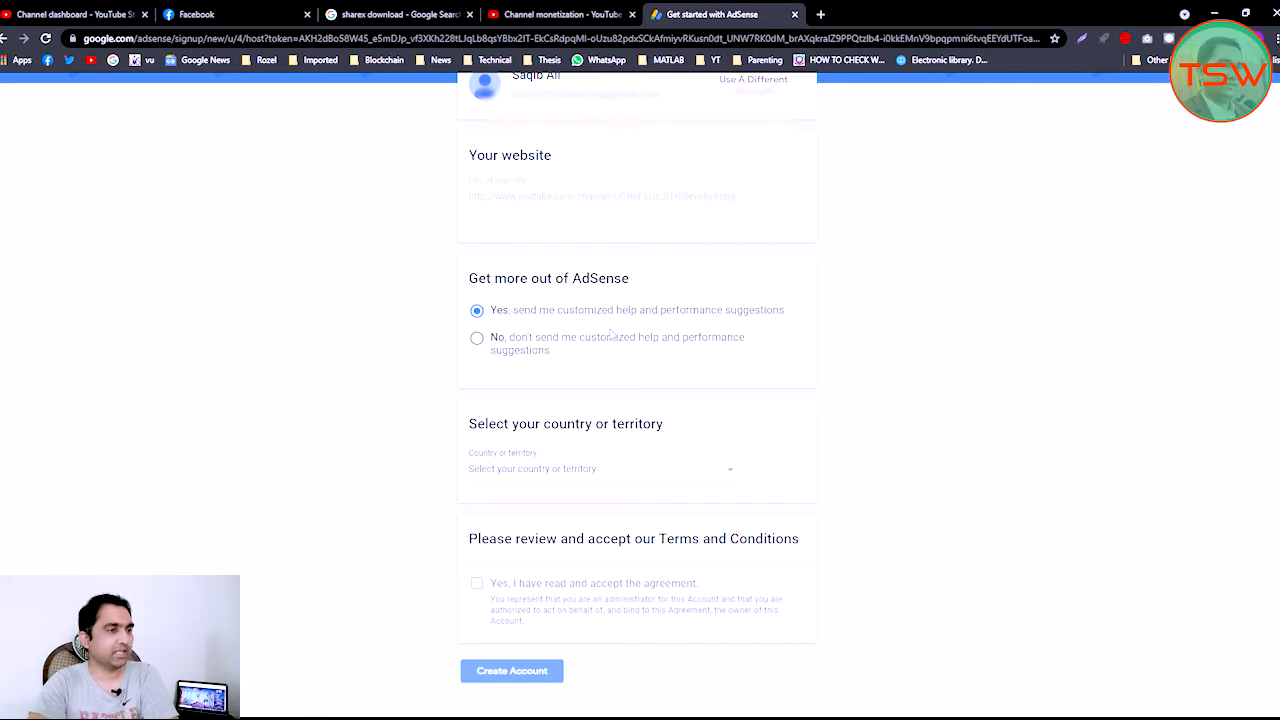
scroll(586, 380, "down", 1)
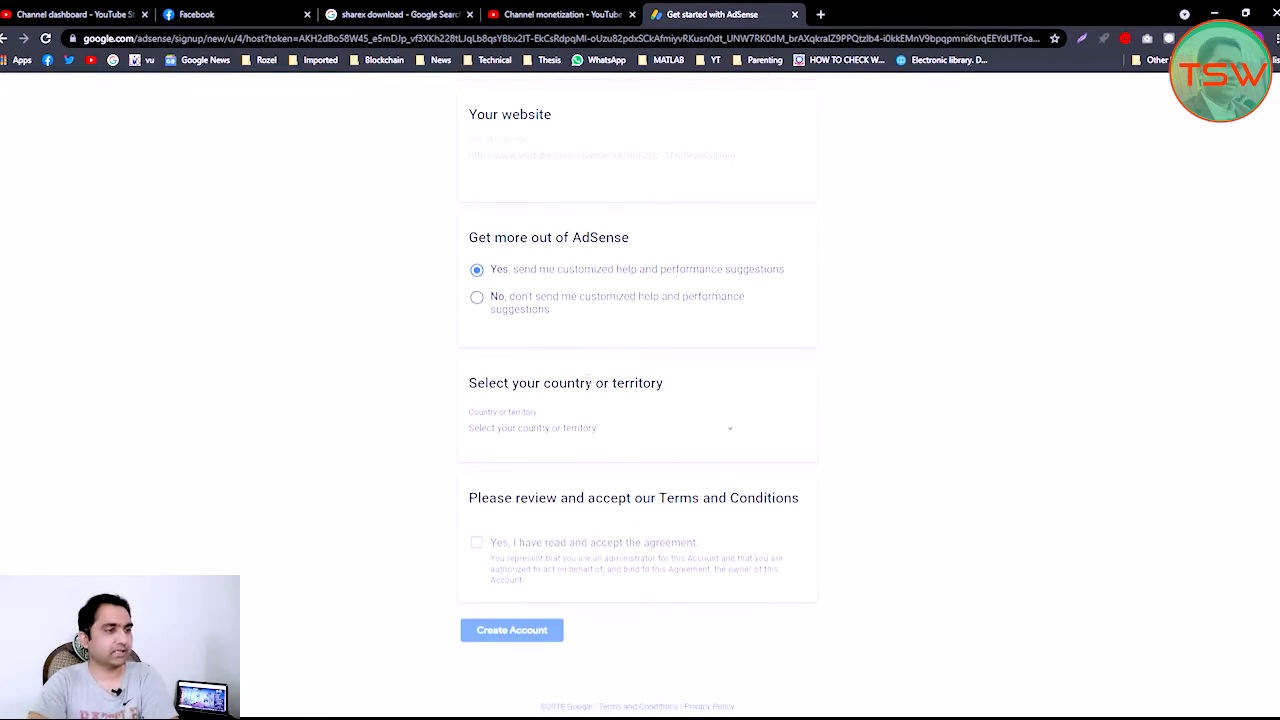
left_click(650, 437)
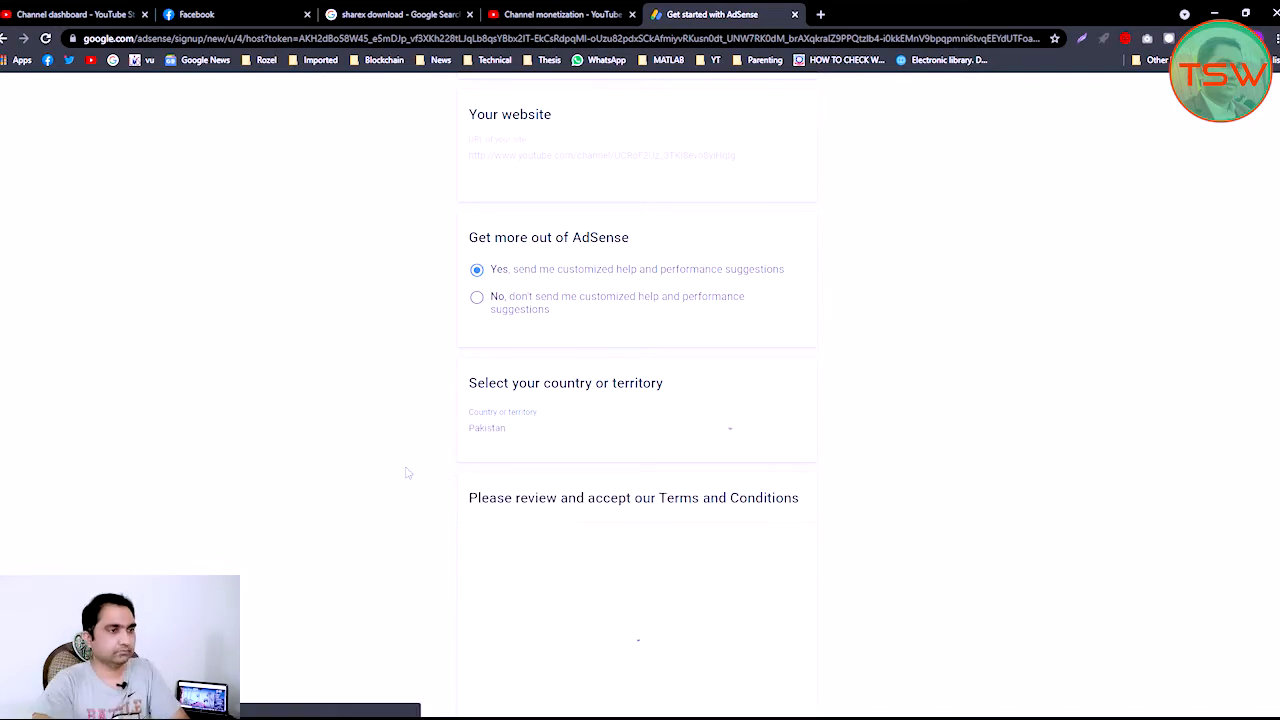
Step: Accept the AdSense Terms and Conditions and create the account
scroll(409, 472, "down", 2)
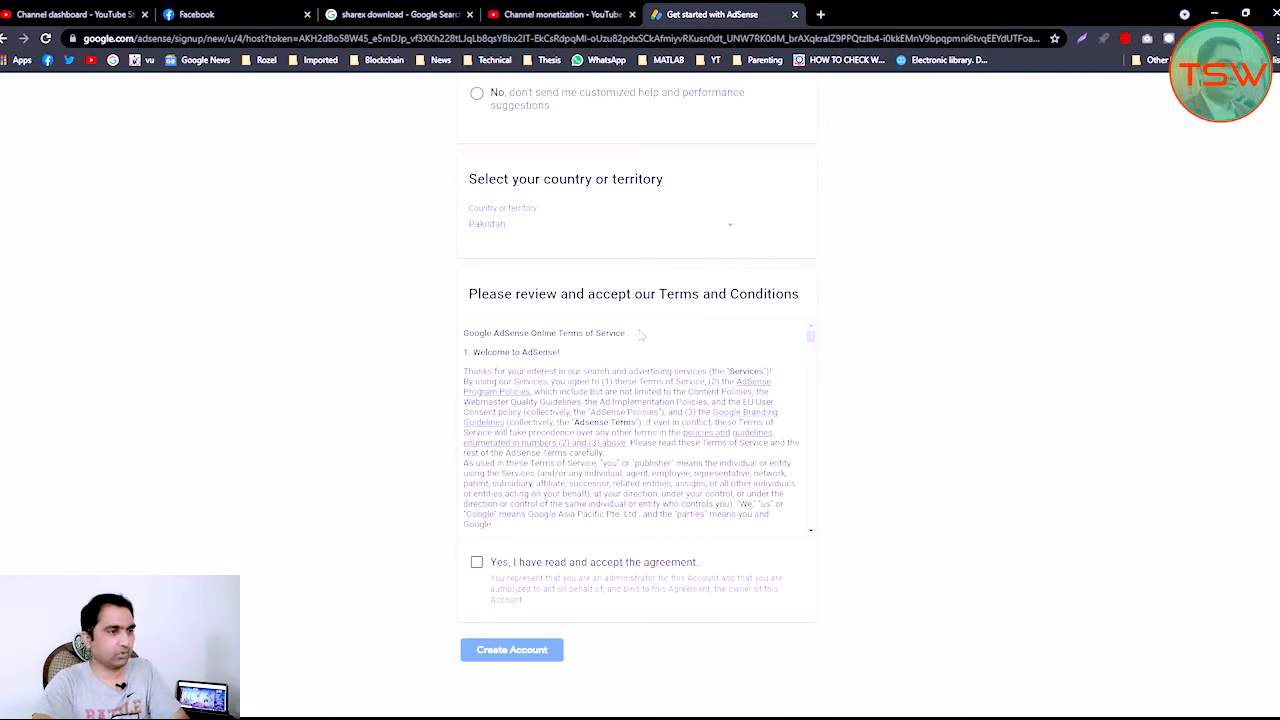
scroll(642, 337, "down", 8)
scroll(645, 413, "down", 10)
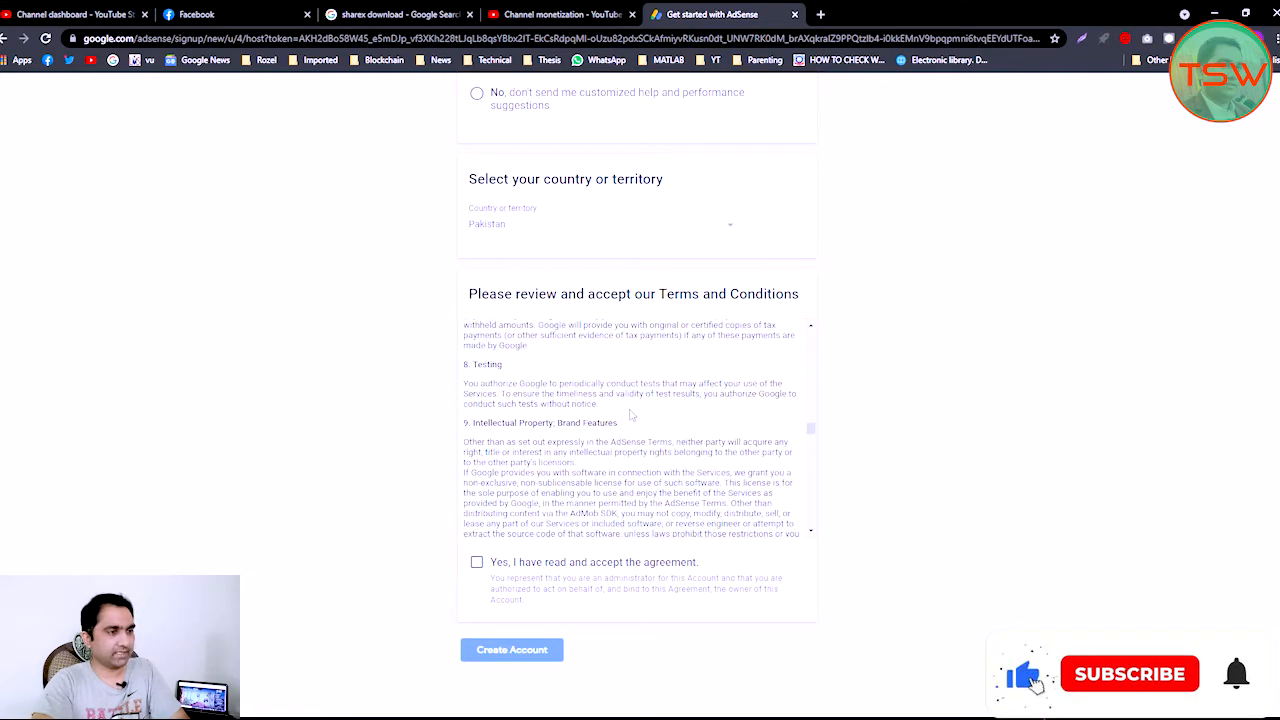
scroll(630, 413, "down", 6)
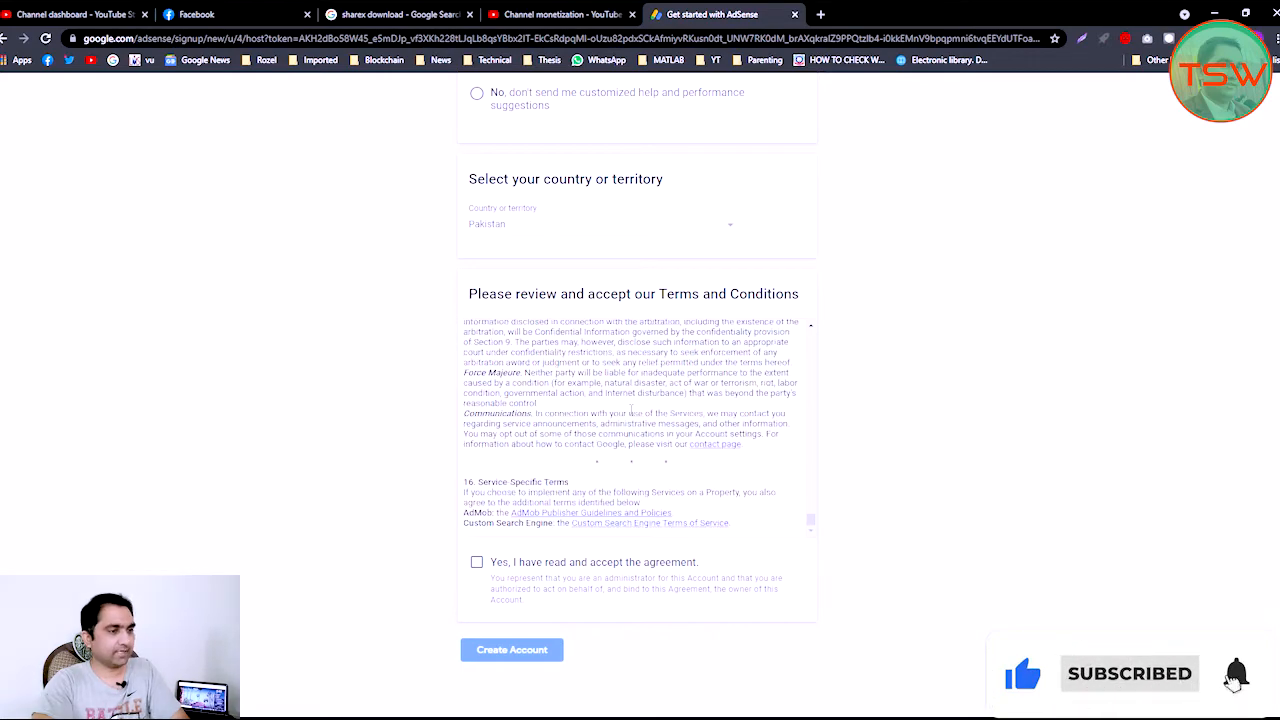
left_click(478, 565)
left_click(538, 651)
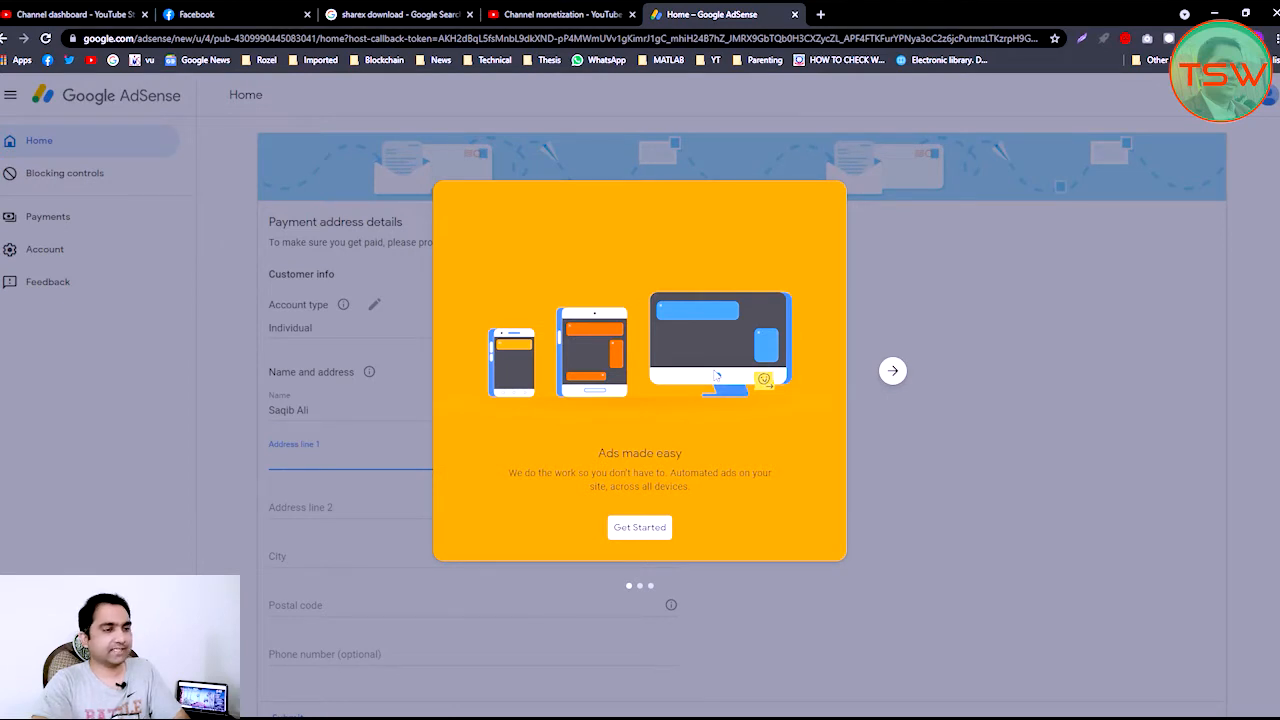
Step: Dismiss the Ads made easy welcome card and keep Individual as the account type
left_click(635, 530)
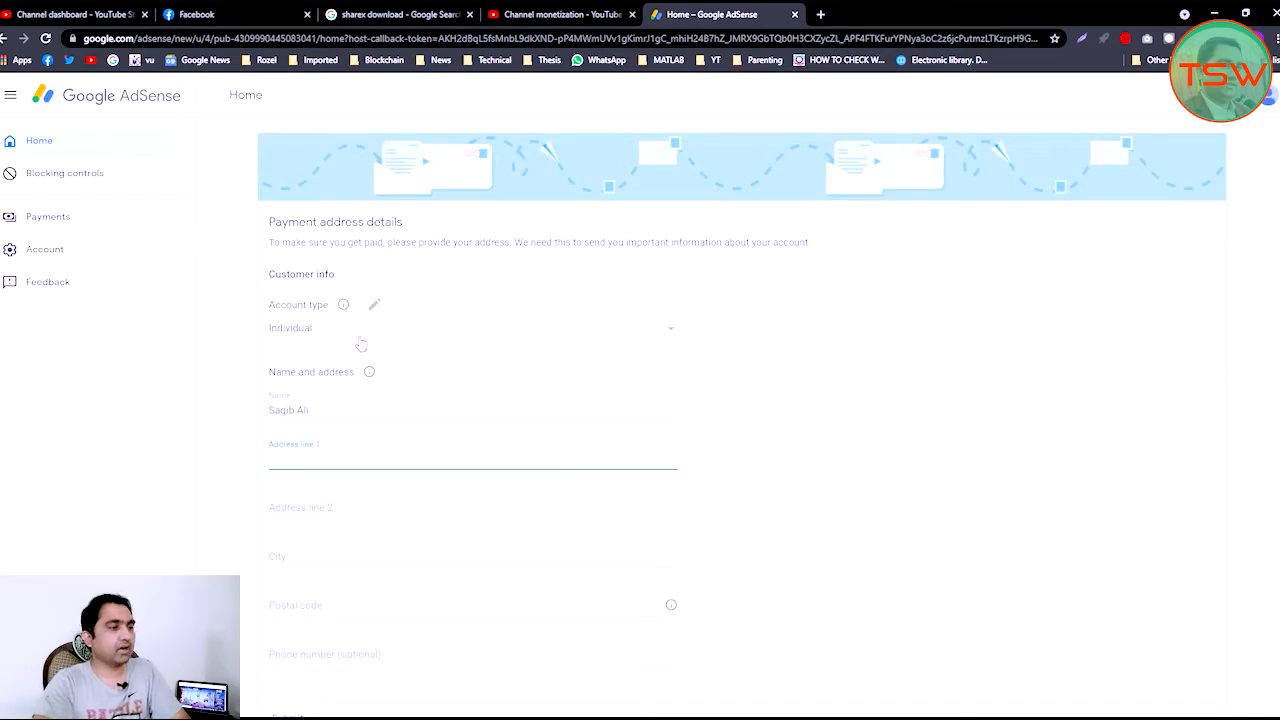
left_click(374, 335)
left_click(374, 335)
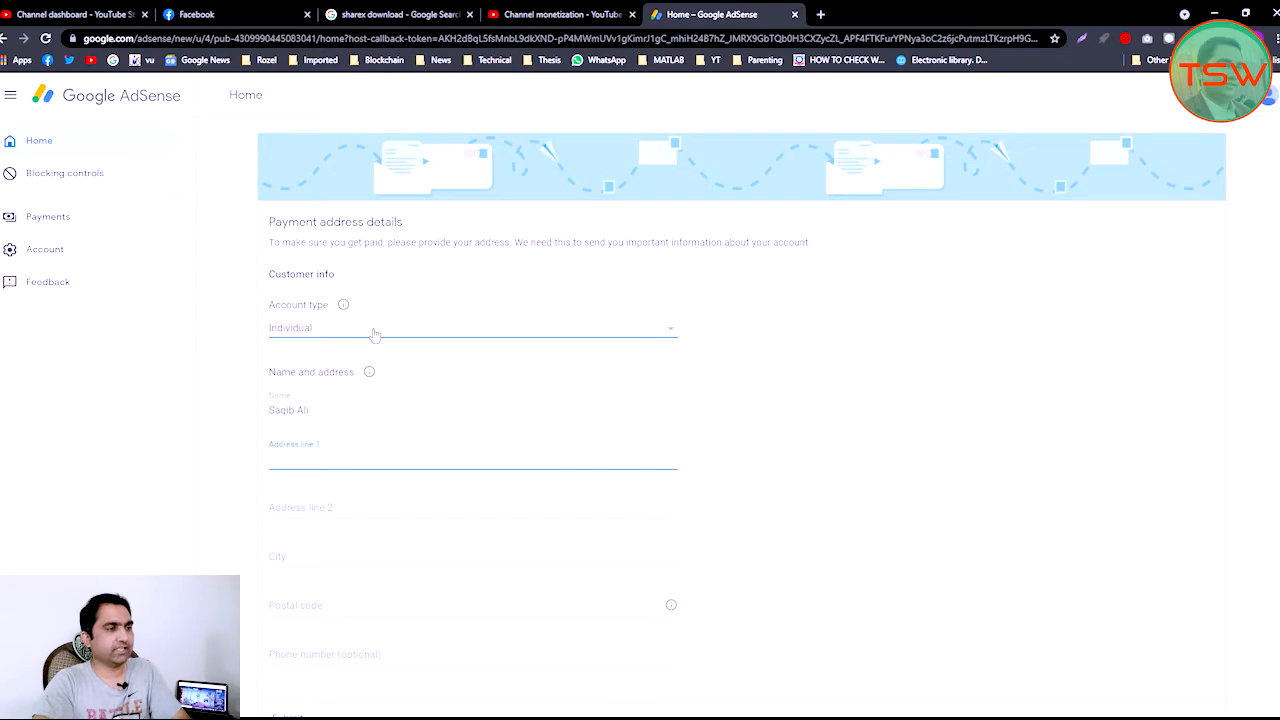
scroll(383, 374, "down", 1)
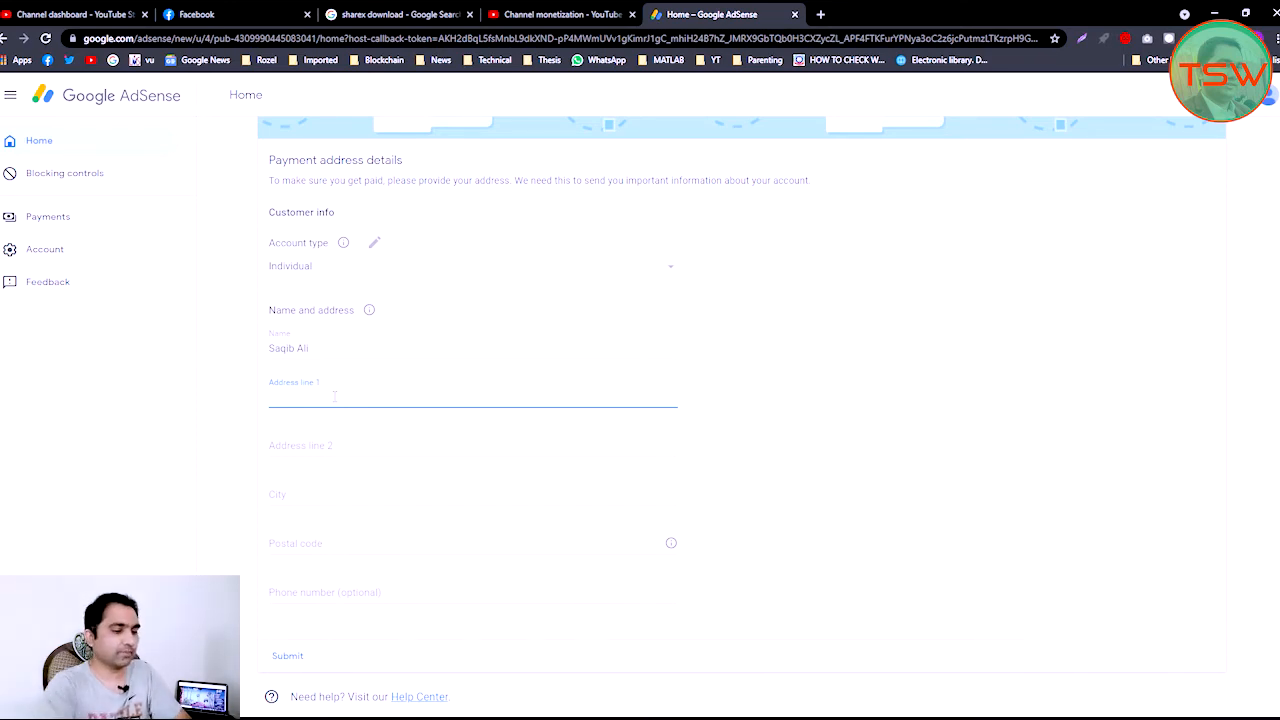
Step: Paste the street address and fill in the city and the looked-up postal code
key("ctrl+v")
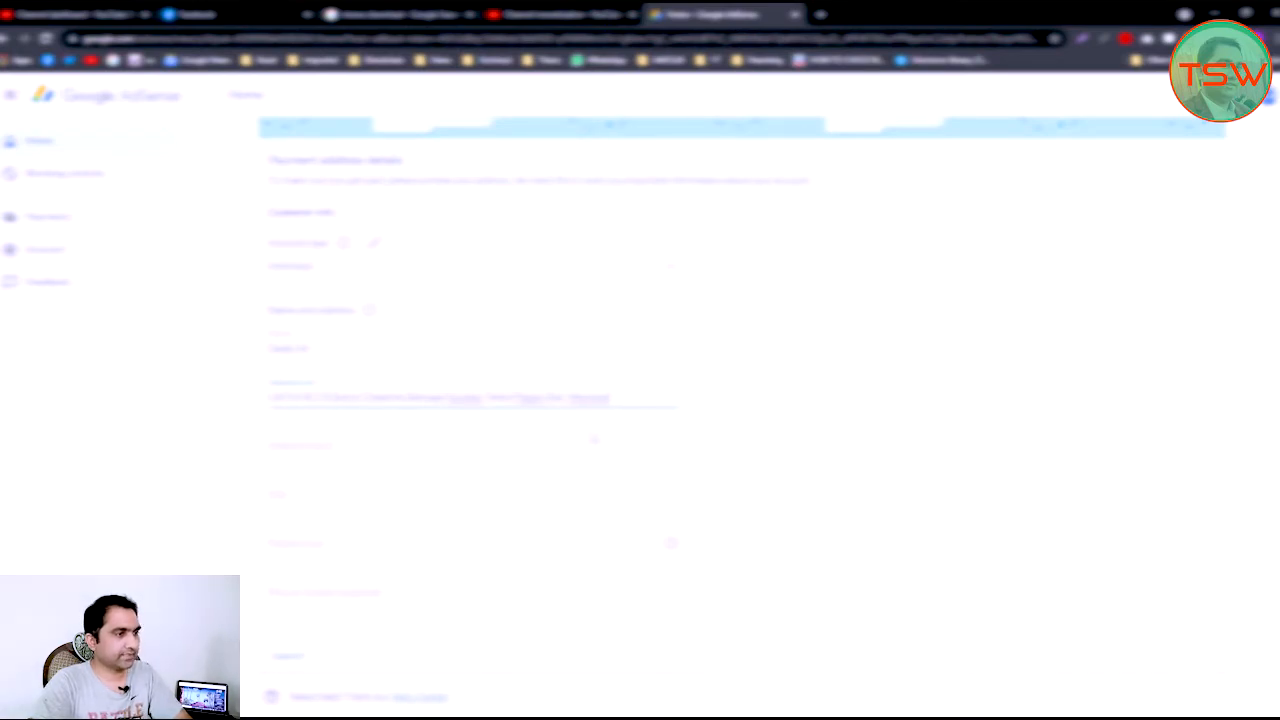
left_click(363, 492)
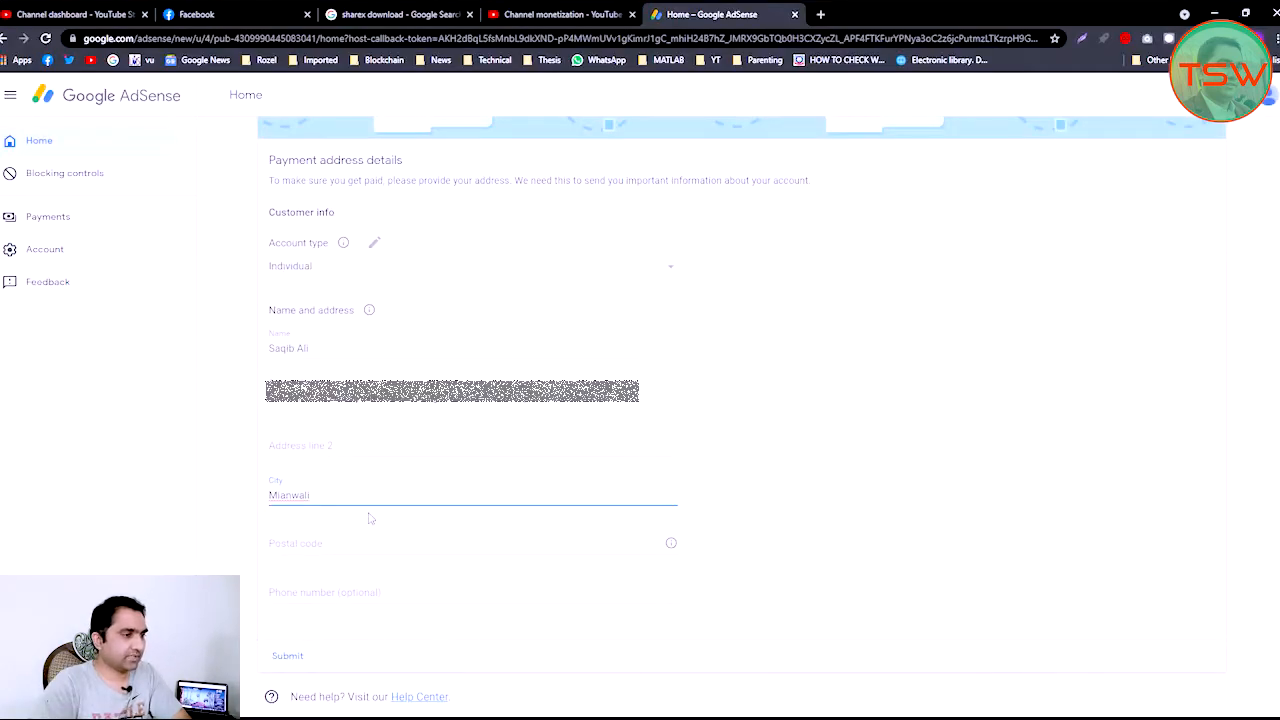
left_click(325, 540)
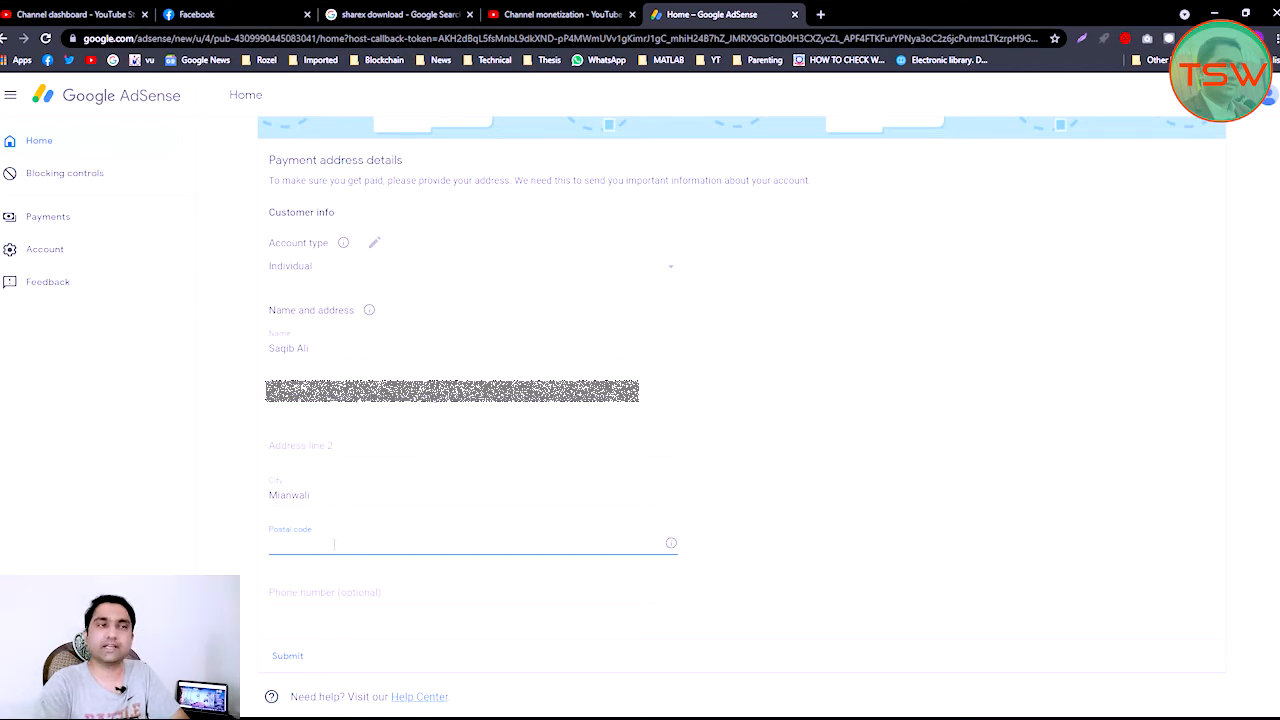
left_click(820, 14)
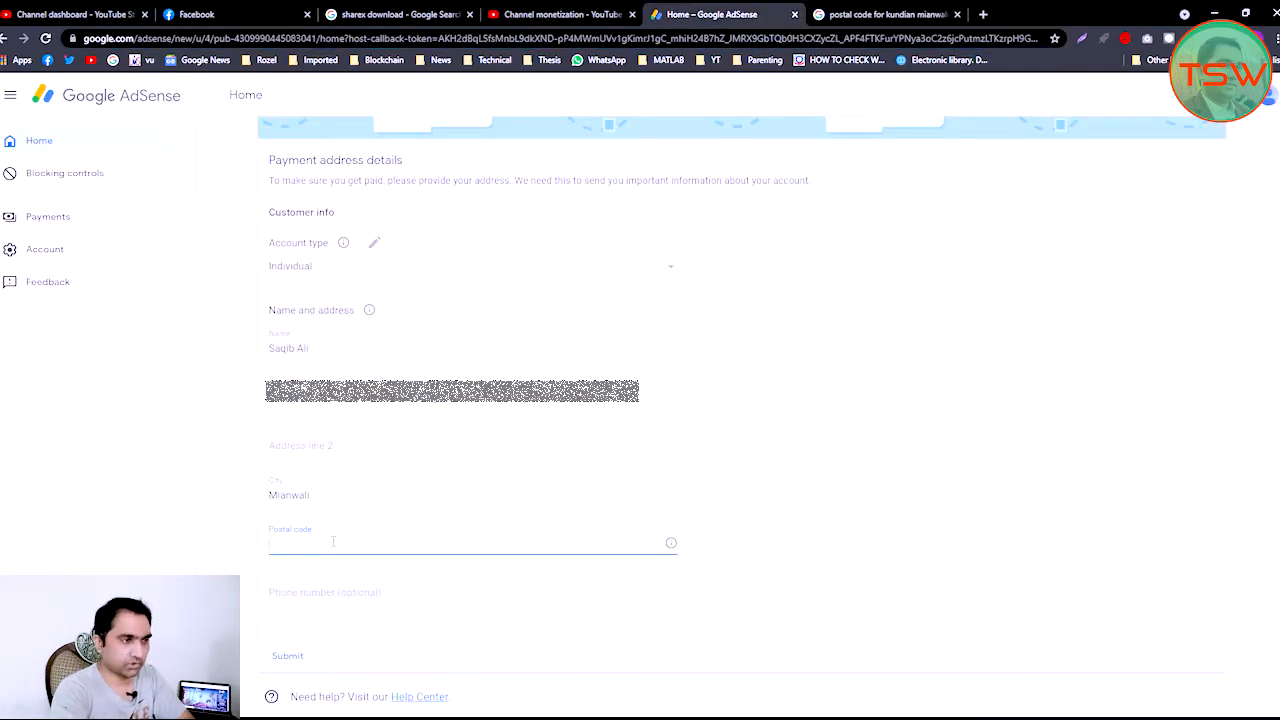
type("*****")
left_click(347, 633)
Step: Enter the phone number and submit the payment address details
left_click(350, 594)
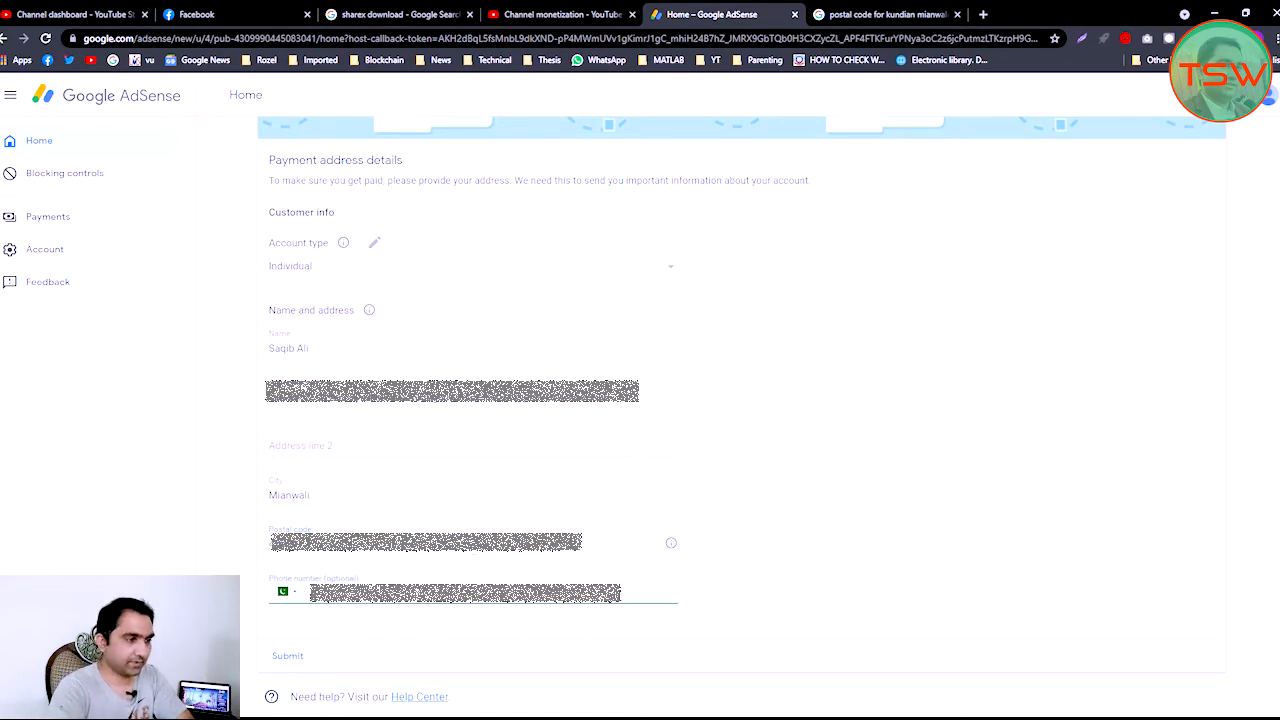
type("03")
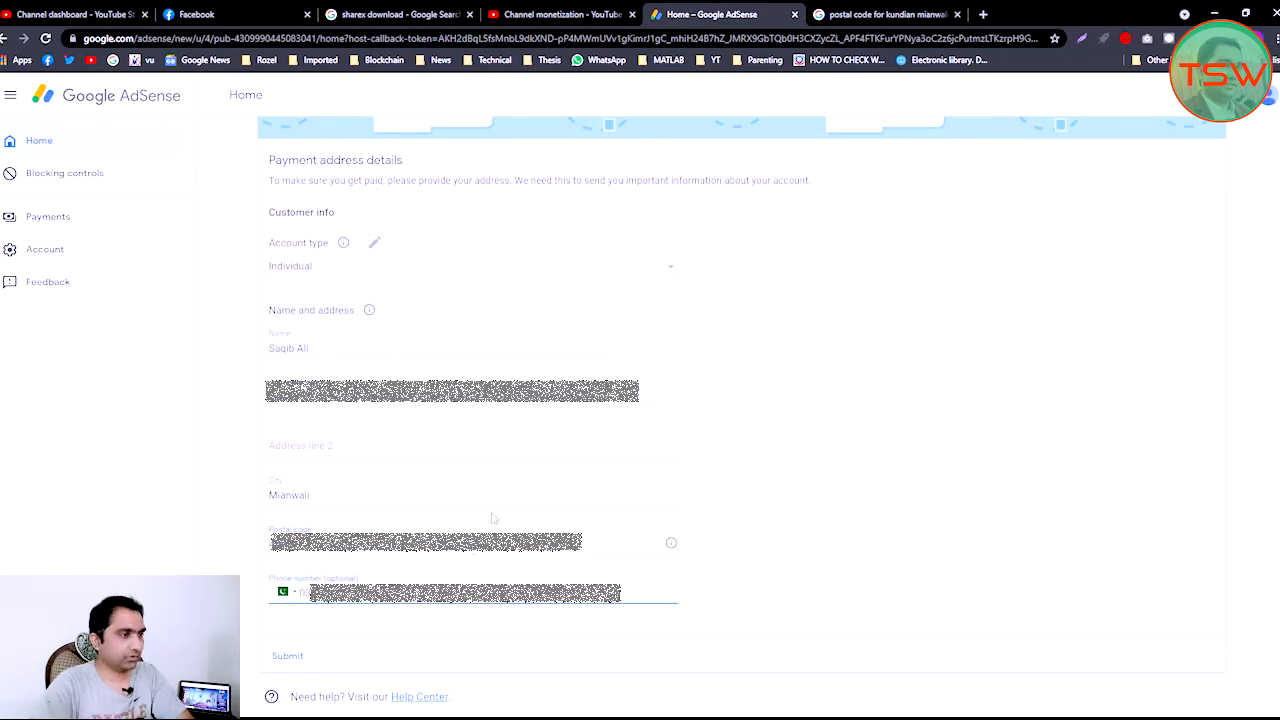
scroll(471, 520, "up", 1)
scroll(471, 520, "down", 1)
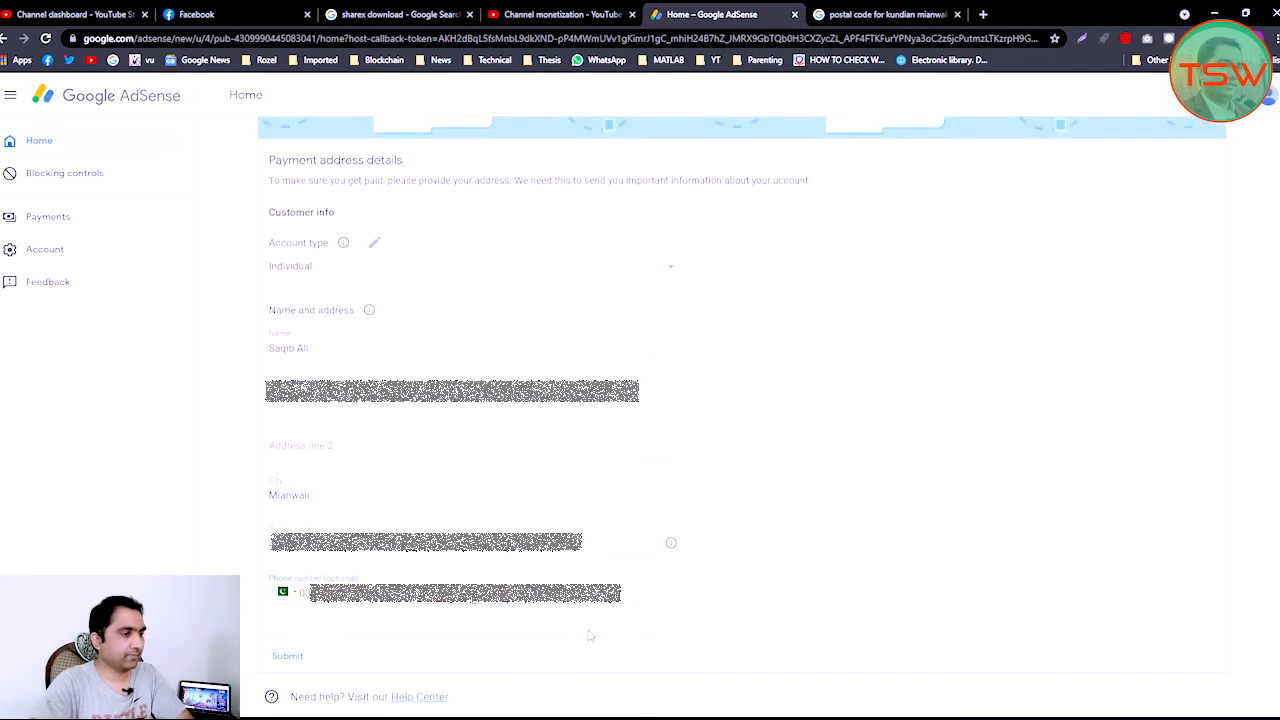
left_click(289, 656)
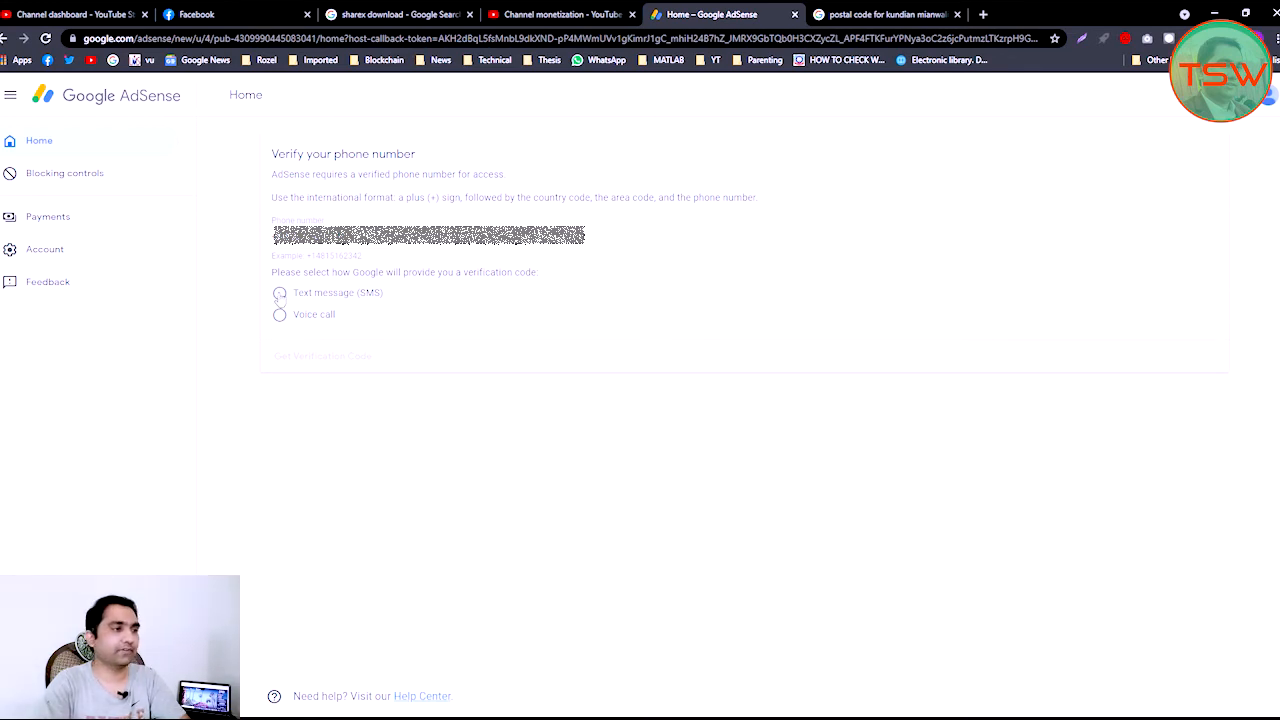
Step: Request a verification code by SMS and type in the received 6-digit code
left_click(280, 294)
left_click(326, 356)
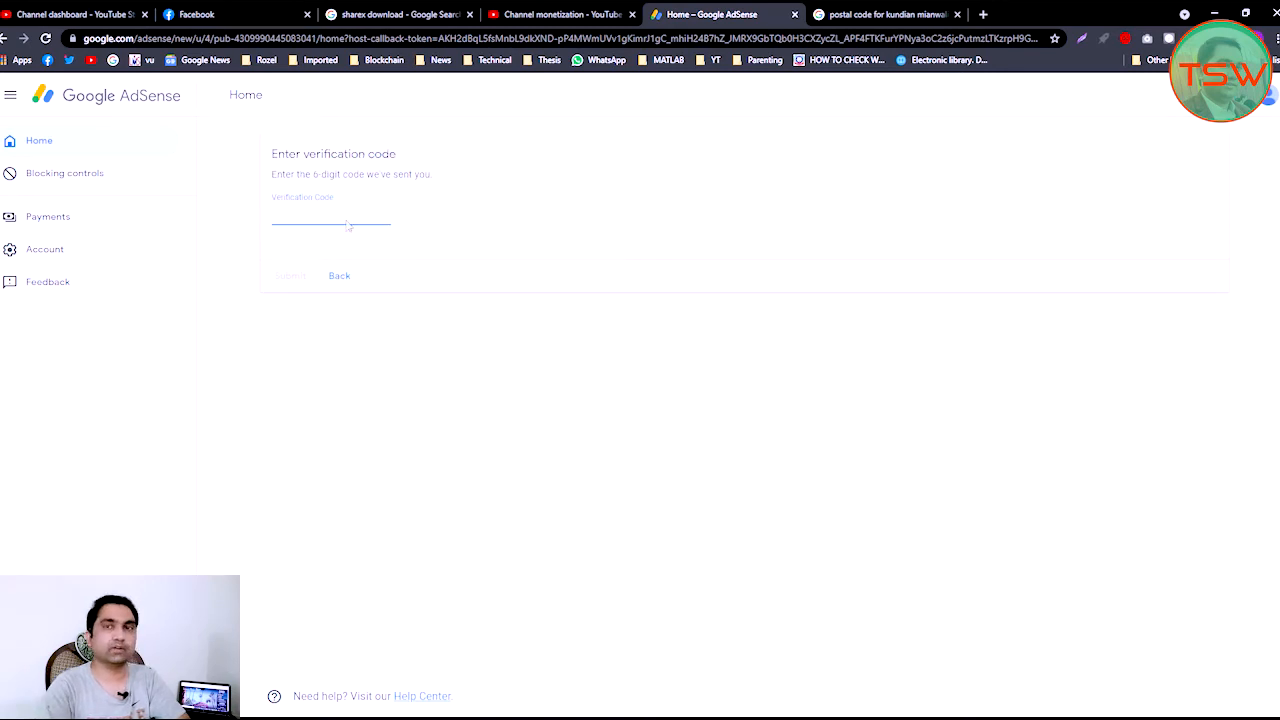
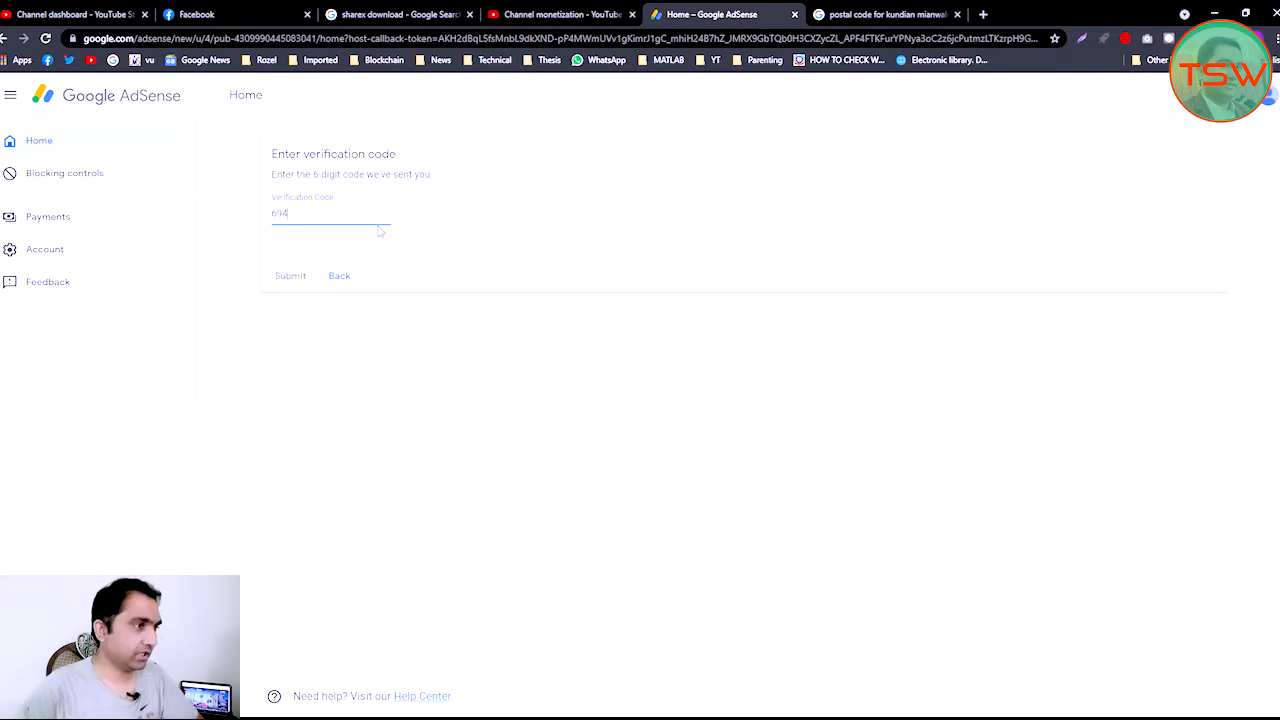